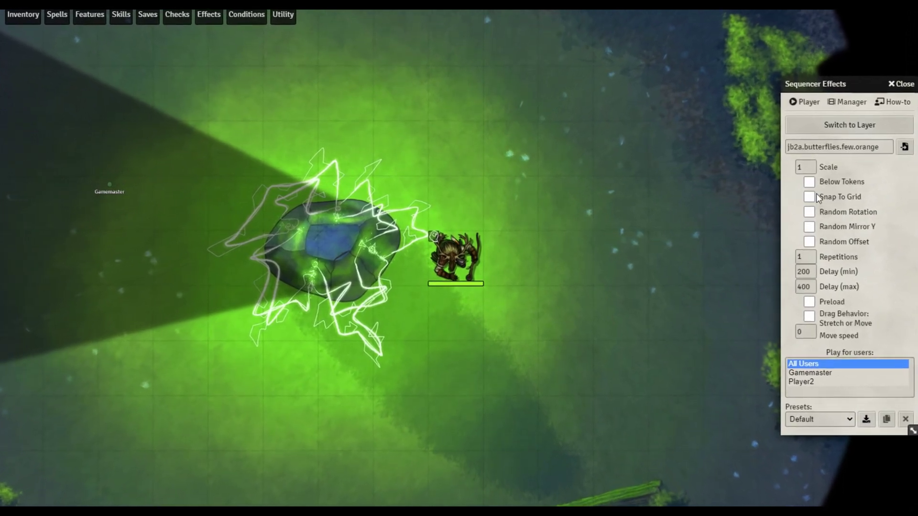
left_click(452, 227)
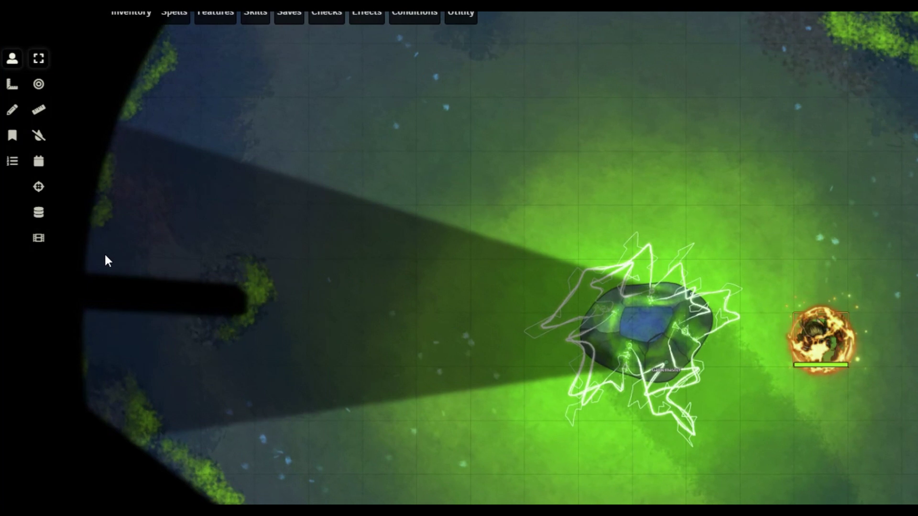
Step: End all playing effects in the Sequencer effect manager and close it
left_click(45, 252)
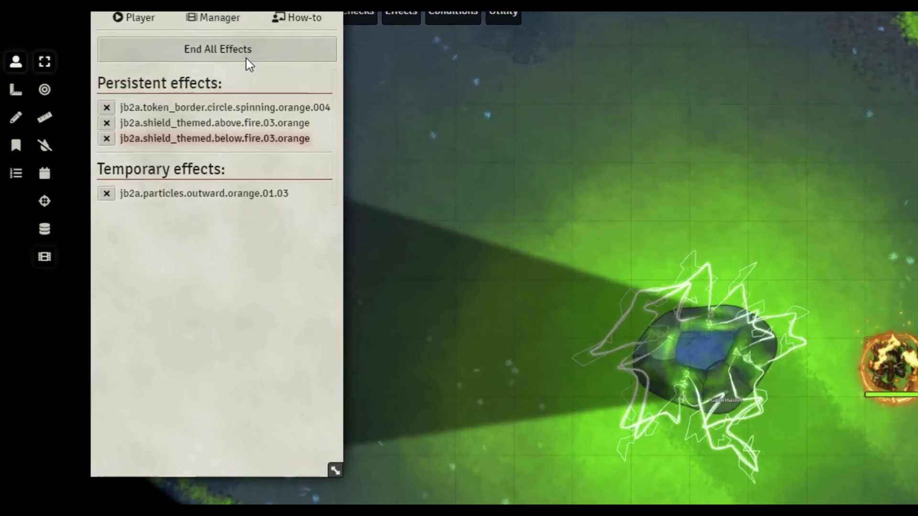
left_click(249, 59)
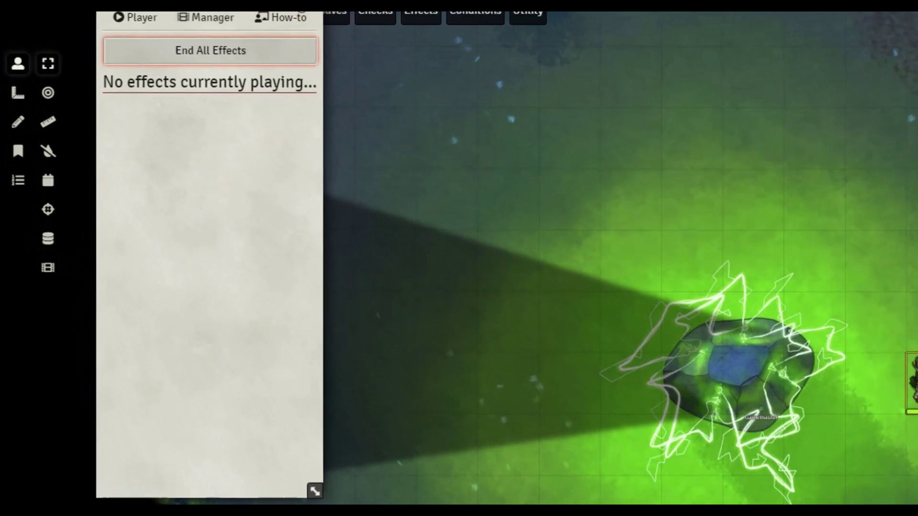
key("Escape")
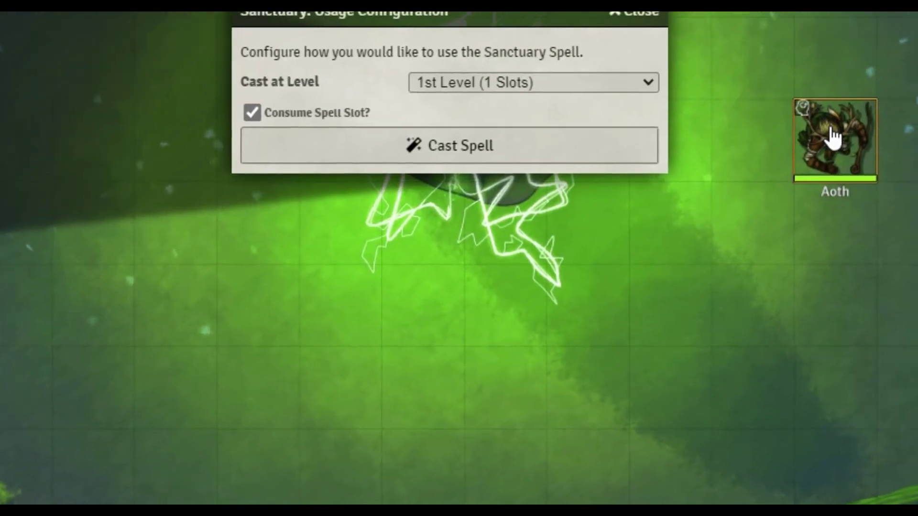
Step: Target the character token and cast the Sanctuary spell at 1st level, consuming a spell slot
key("t")
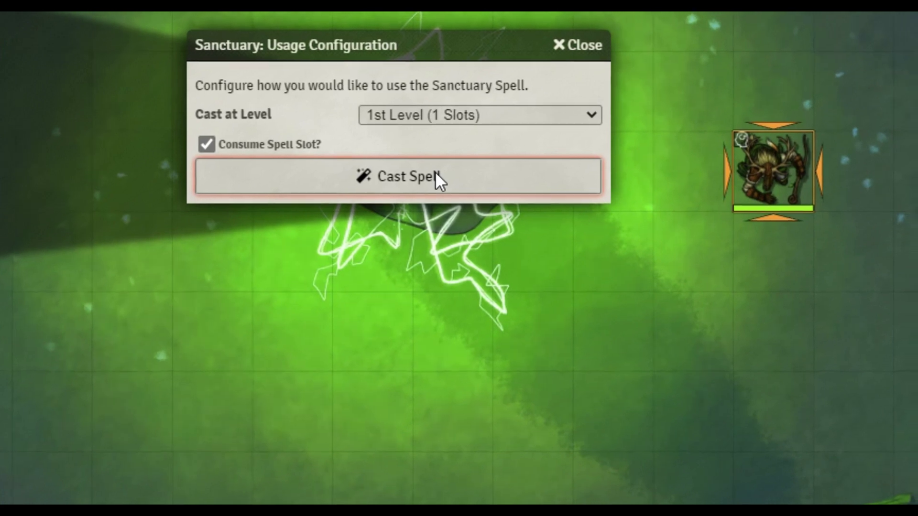
left_click(423, 186)
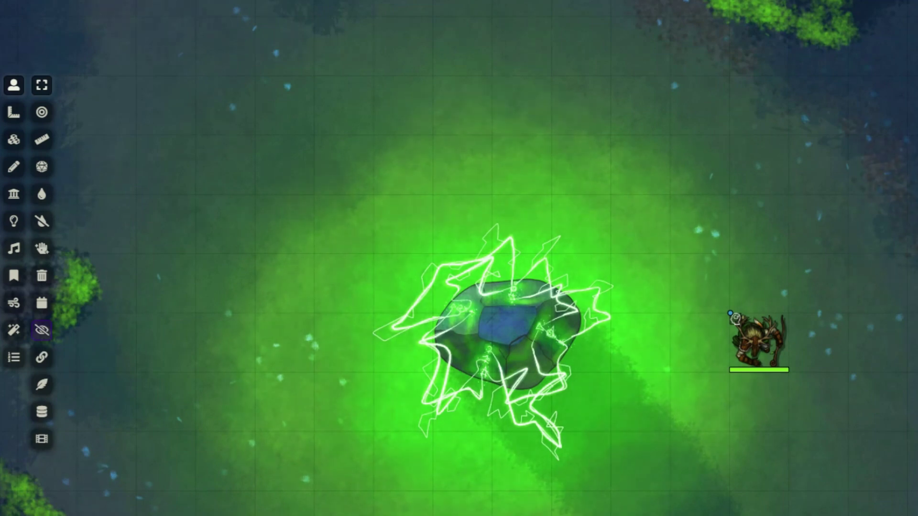
Step: Open the Sequencer effect player and set its effect to jb2a.whirlwind.bluegrey
left_click(42, 440)
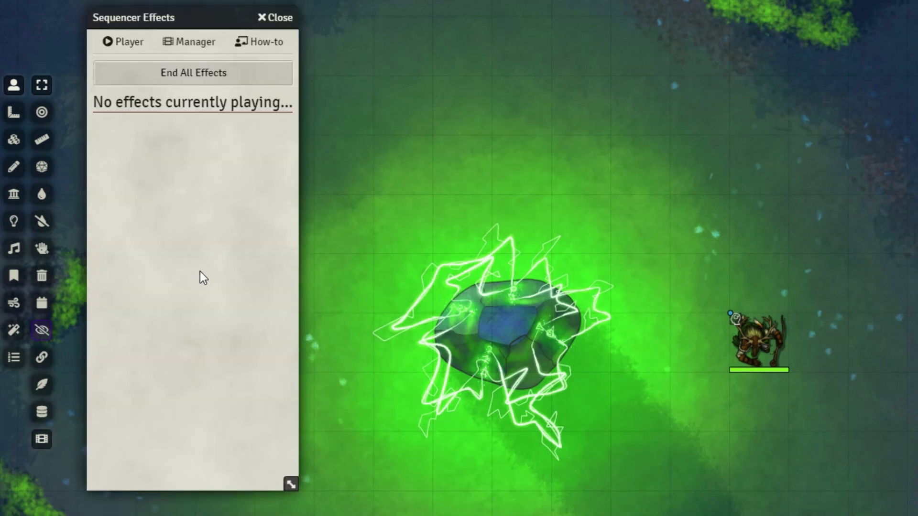
left_click(139, 44)
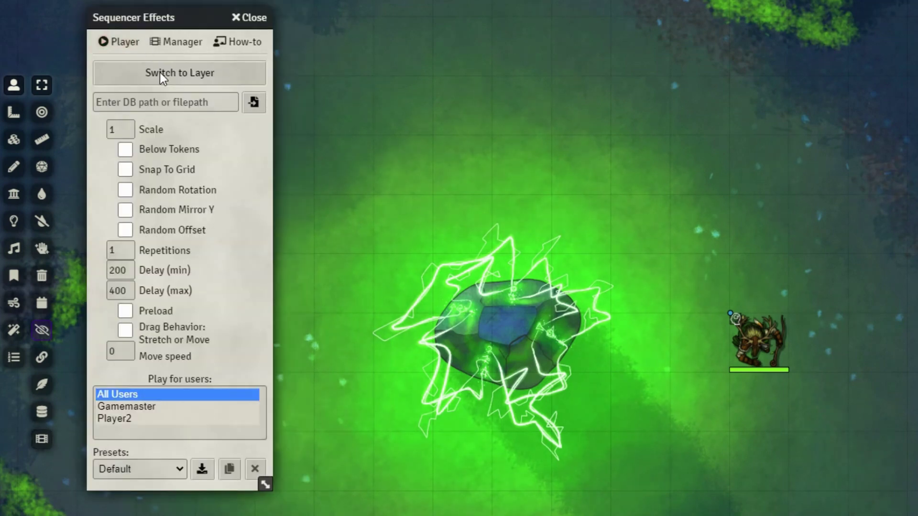
left_click(189, 103)
type("jb2a.whirlwind.blue")
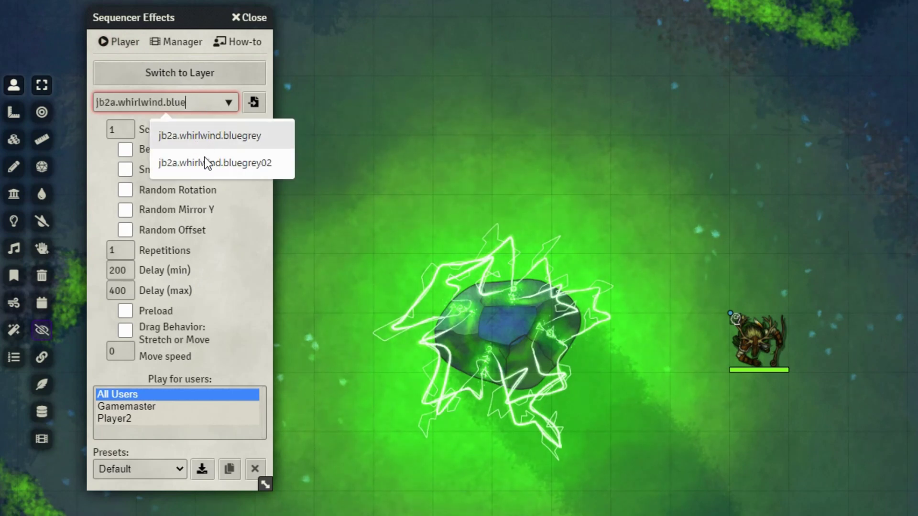
key("Escape")
type("grey")
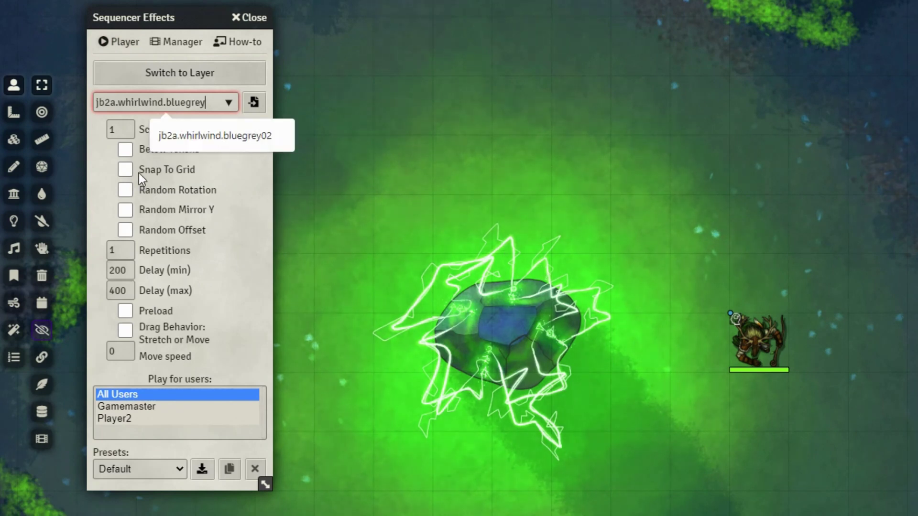
key("Escape")
key("Escape")
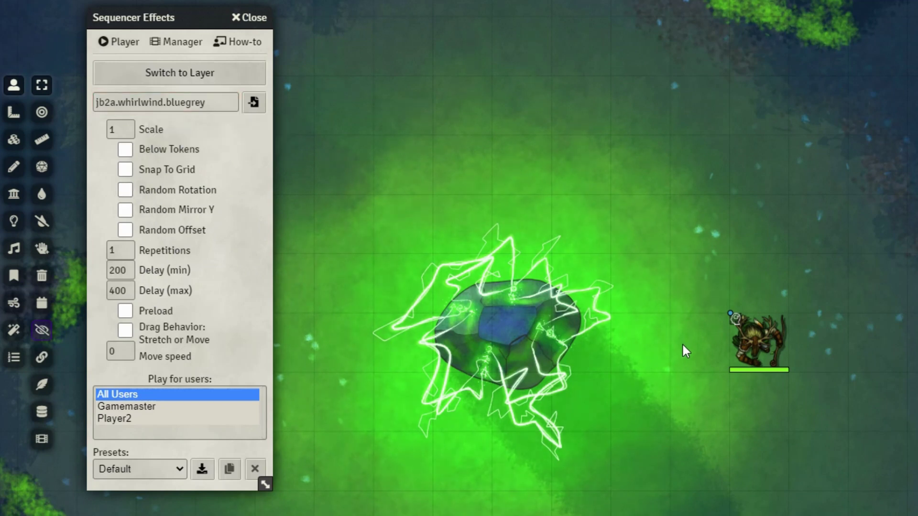
Step: Play the whirlwind on the map beside the token, and play it moving across the map with the Stretch or Move drag behavior enabled
left_click(183, 77)
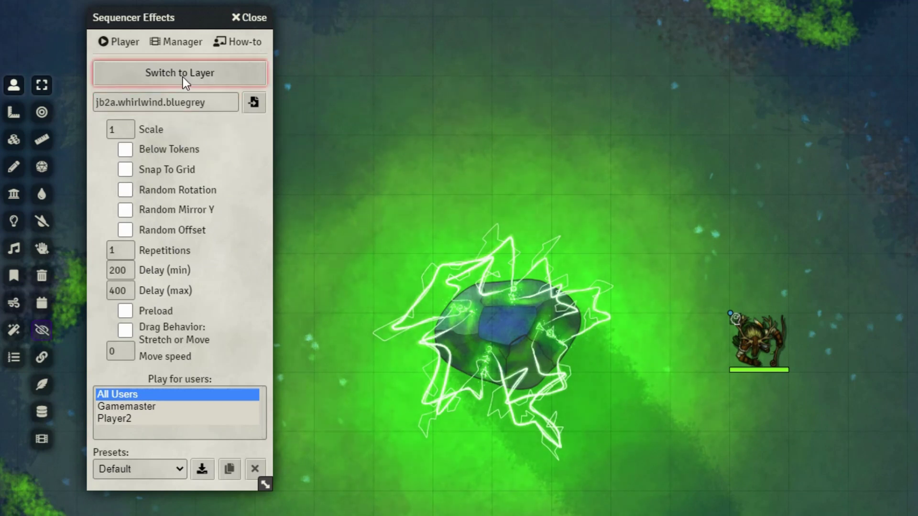
left_click(649, 359)
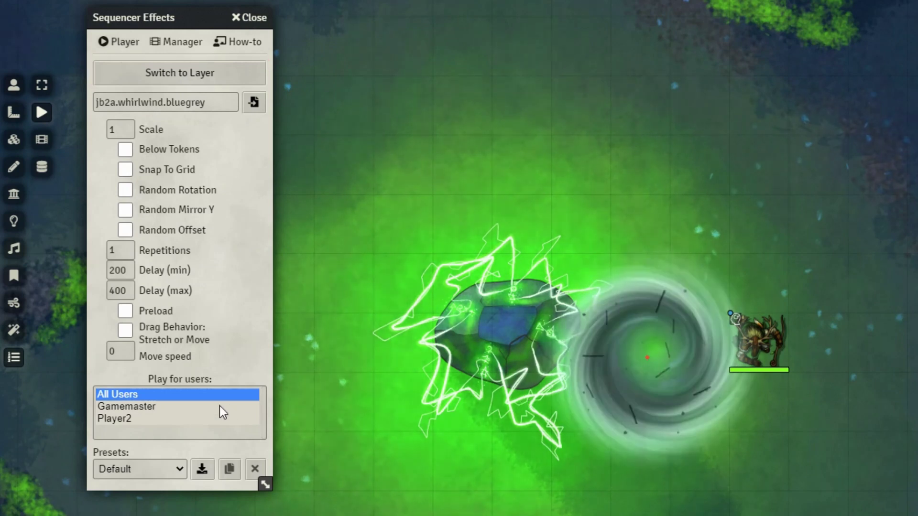
left_click(127, 334)
left_click_drag(385, 501, 587, 274)
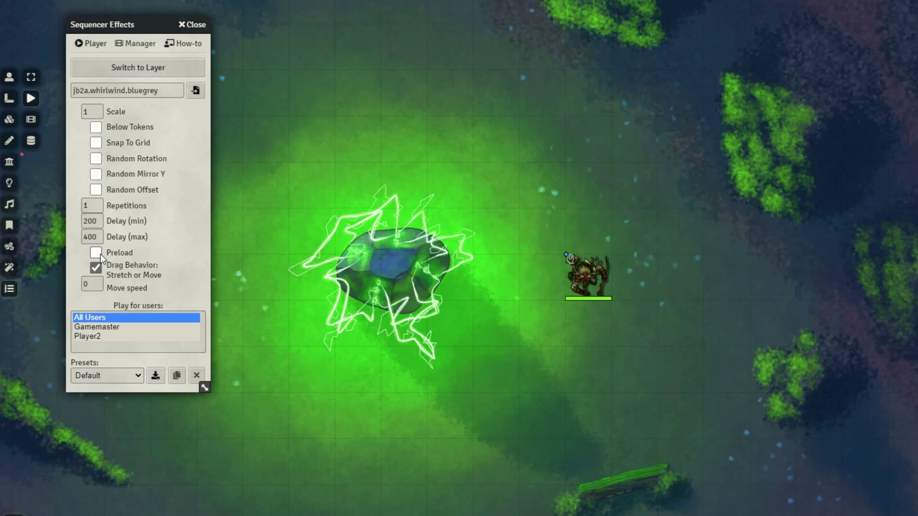
Step: Save the current effect settings as a new preset named jb2a.whirlwind.blue
left_click(157, 376)
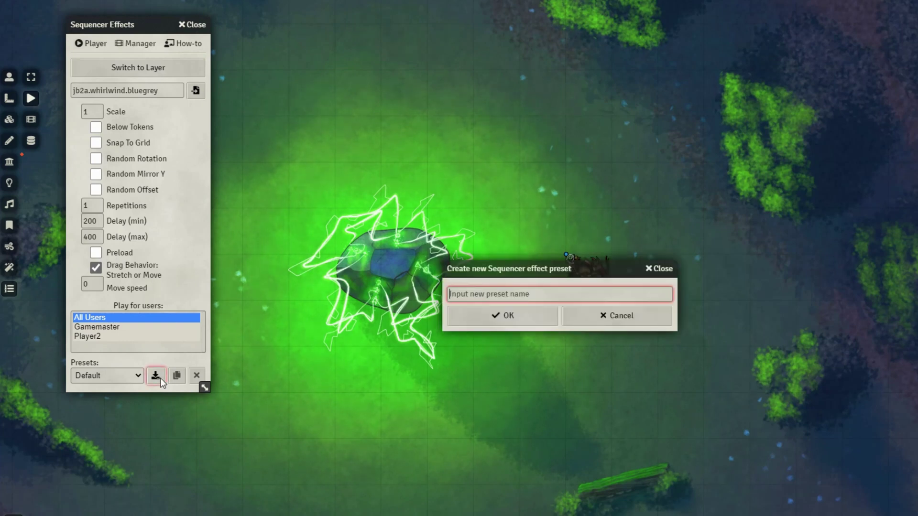
type("jb2a.whirlwind.blue")
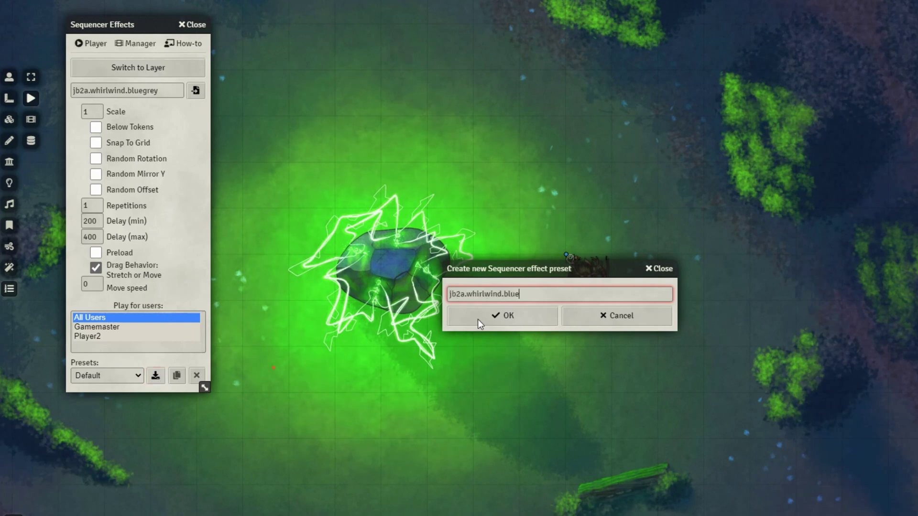
left_click(477, 320)
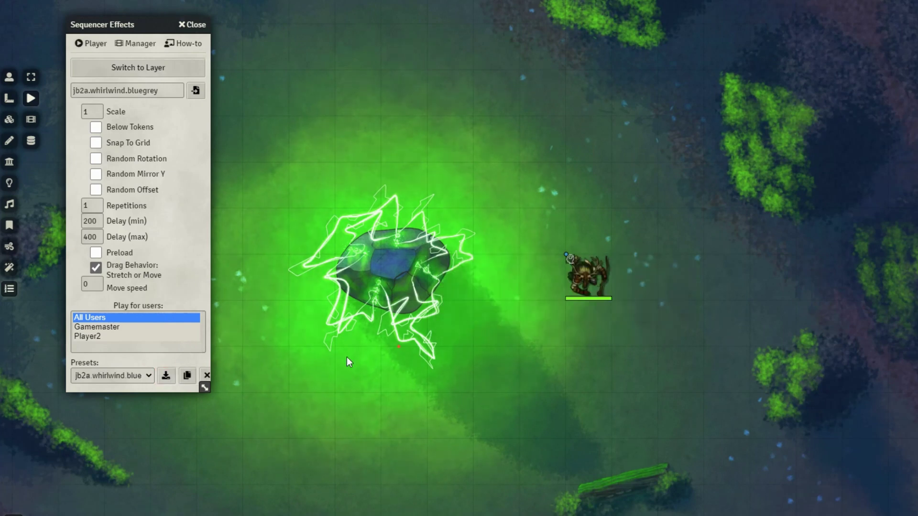
Step: Load the Rocks preset, switch to the Clock preset, and play its effect on the map between the stone and the token
left_click(145, 375)
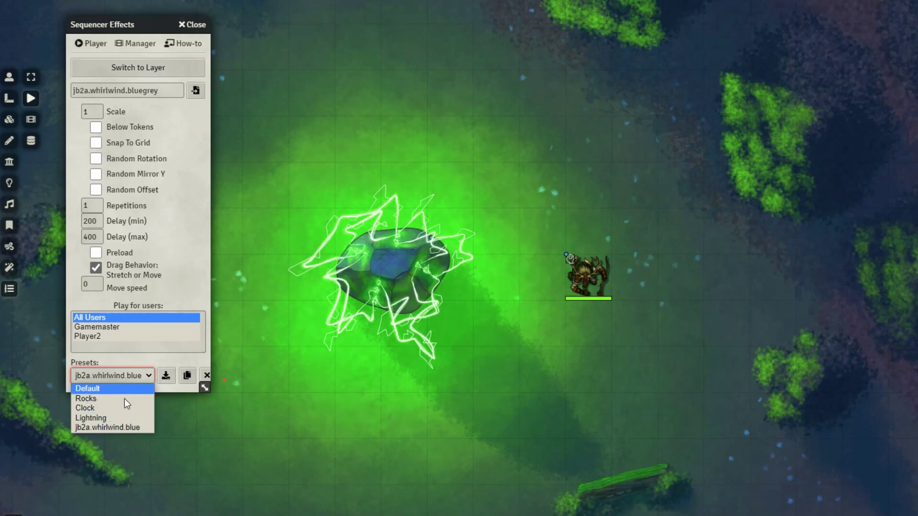
left_click(127, 399)
left_click(131, 375)
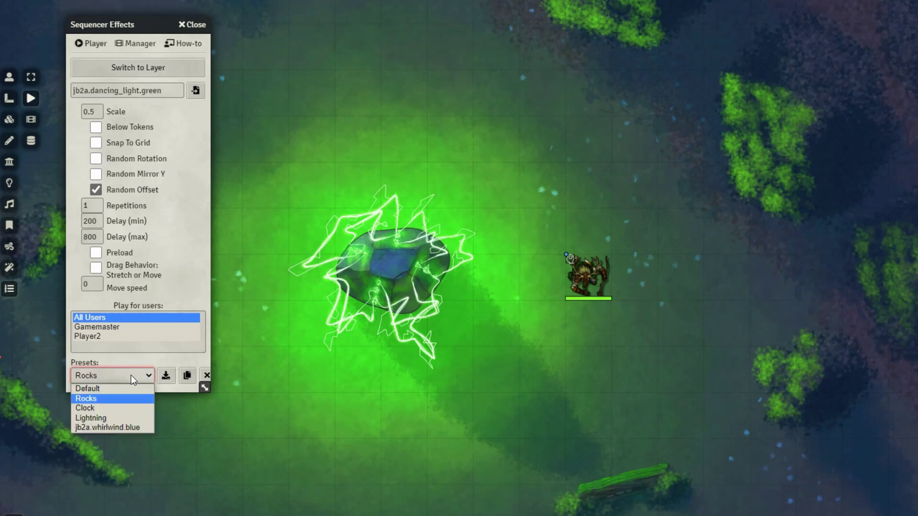
left_click(108, 408)
left_click(515, 272)
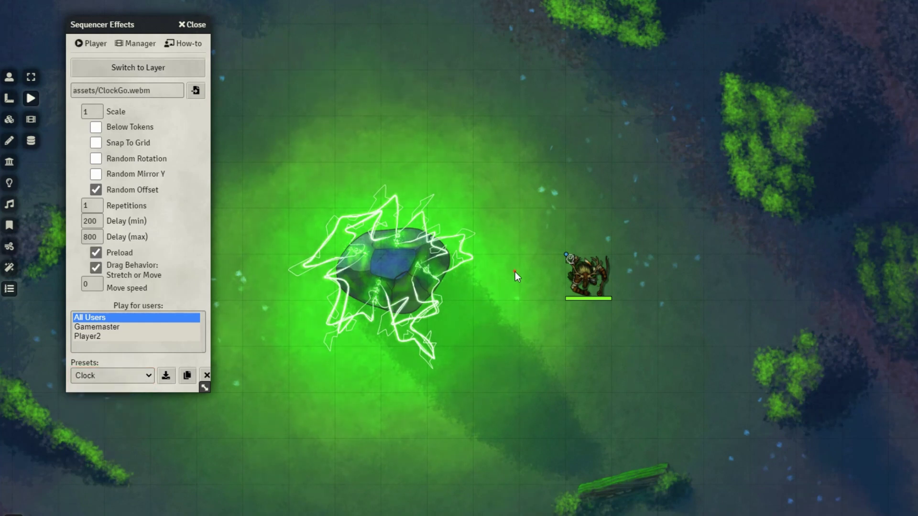
left_click(515, 272)
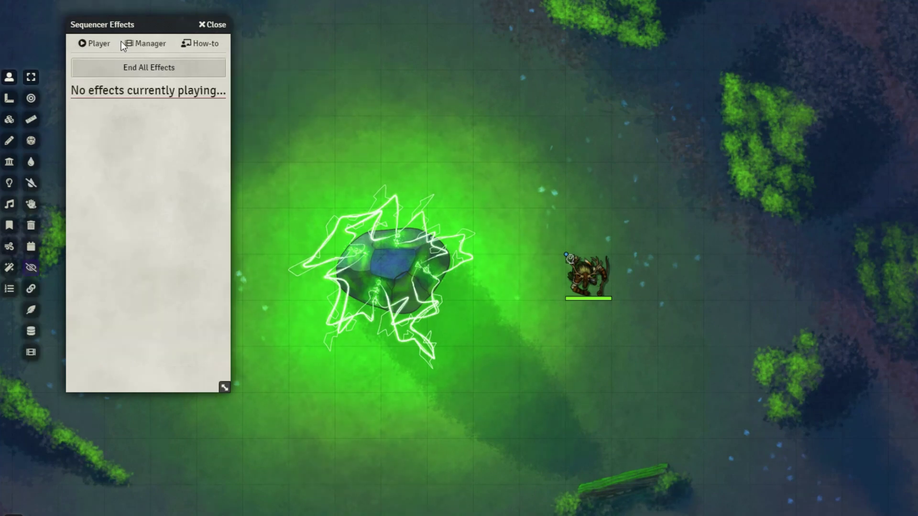
Step: Preview jkasec.air.cone.blast.05 in the Sequencer database, filter the list to the jb2a pack, and preview one of the first entries
left_click(32, 332)
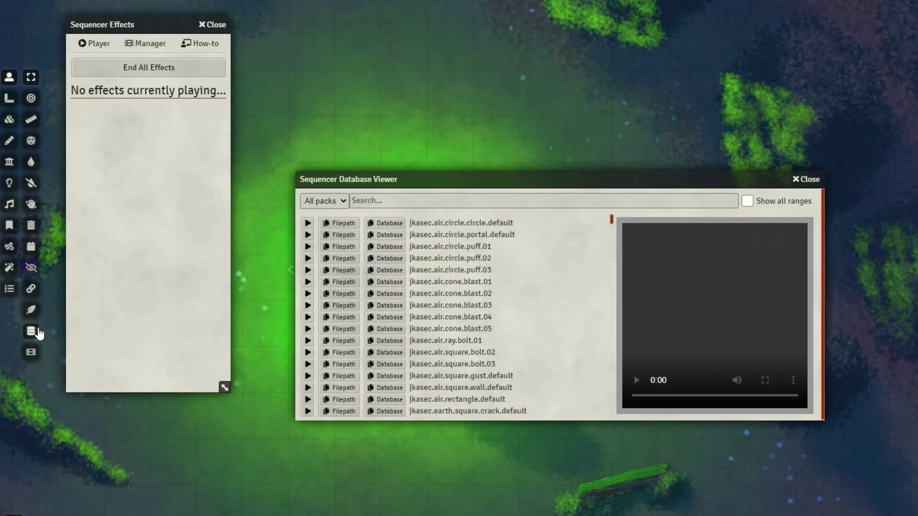
left_click(310, 328)
left_click(346, 202)
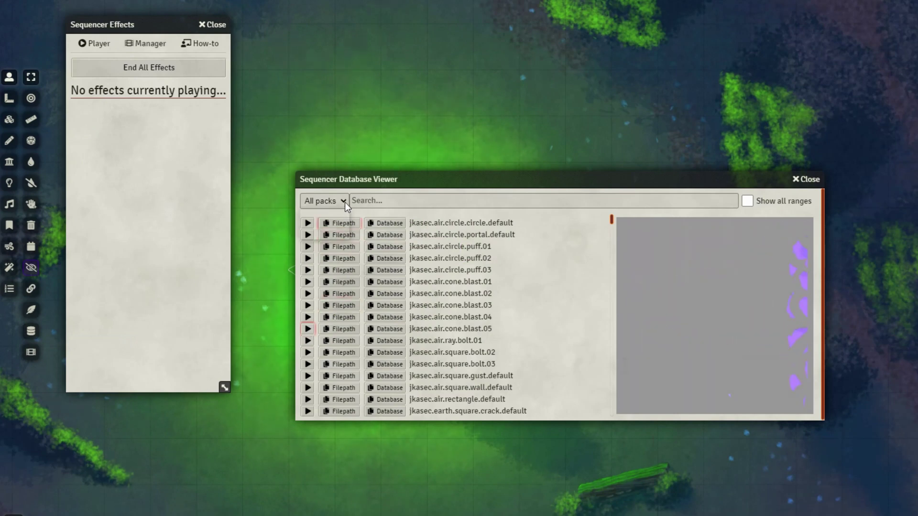
left_click(330, 232)
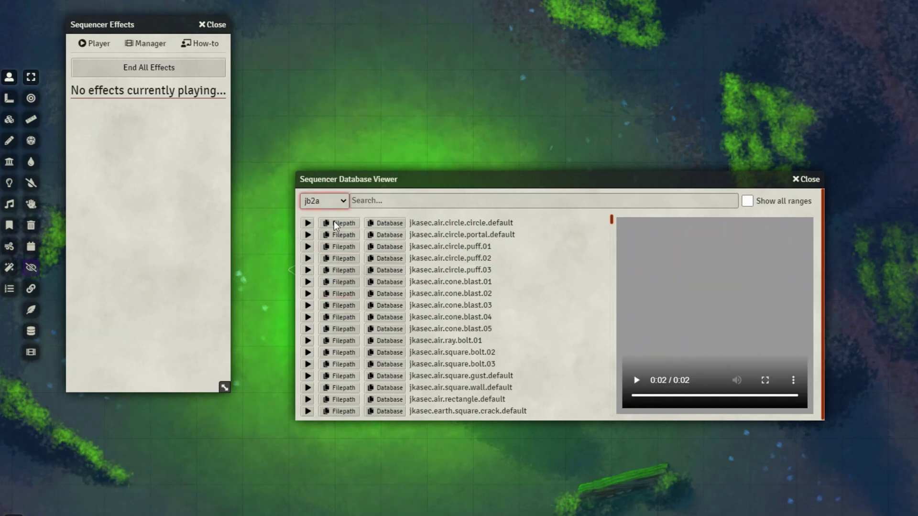
left_click(311, 236)
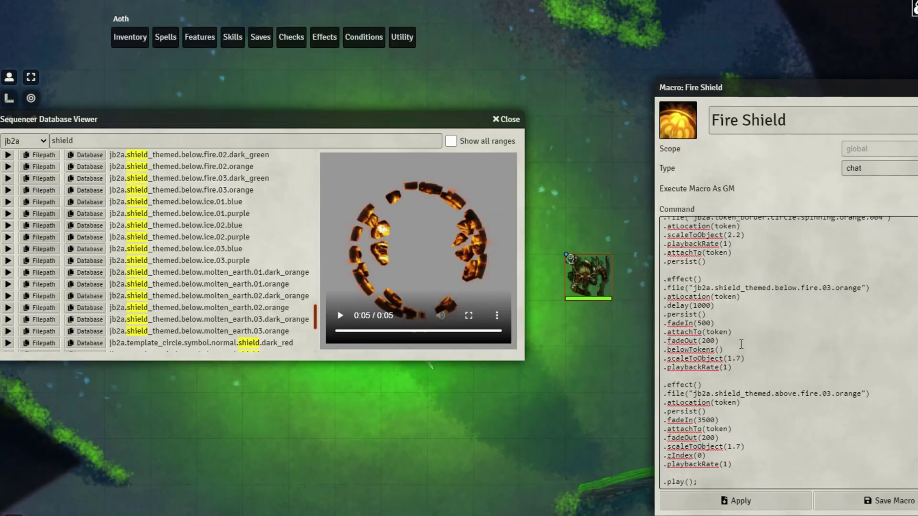
Step: Replace jb2a.shield_themed.above.fire.03.orange in the Fire Shield macro with the copied file path of jb2a.shield_themed.below.molten_earth.01.dark_orange
left_click(51, 271)
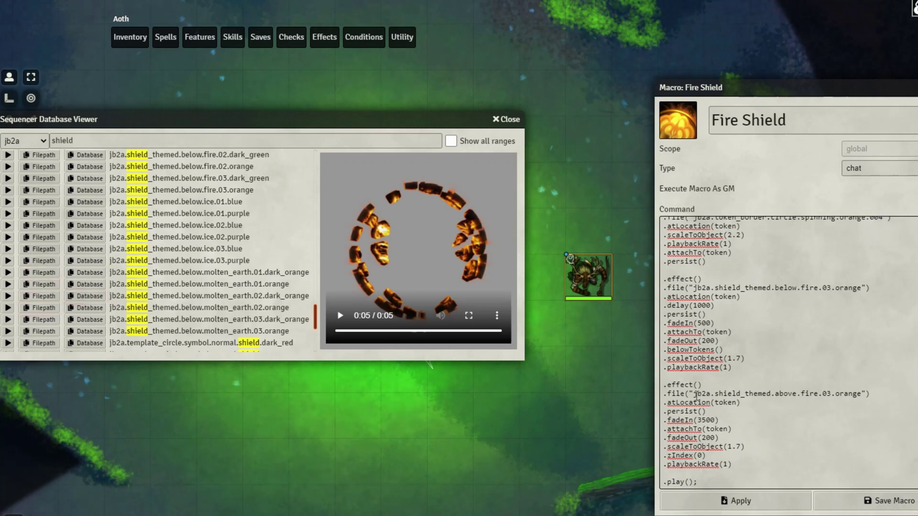
left_click_drag(695, 394, 862, 396)
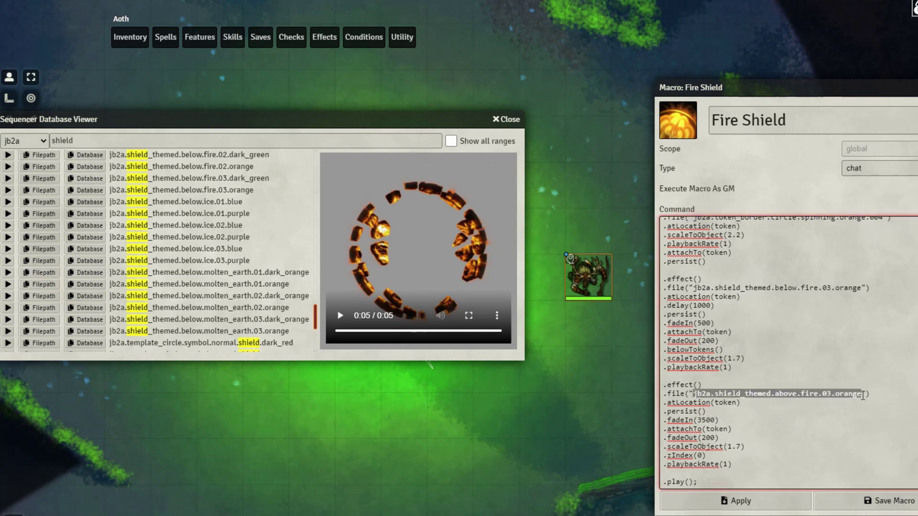
key("ctrl+v")
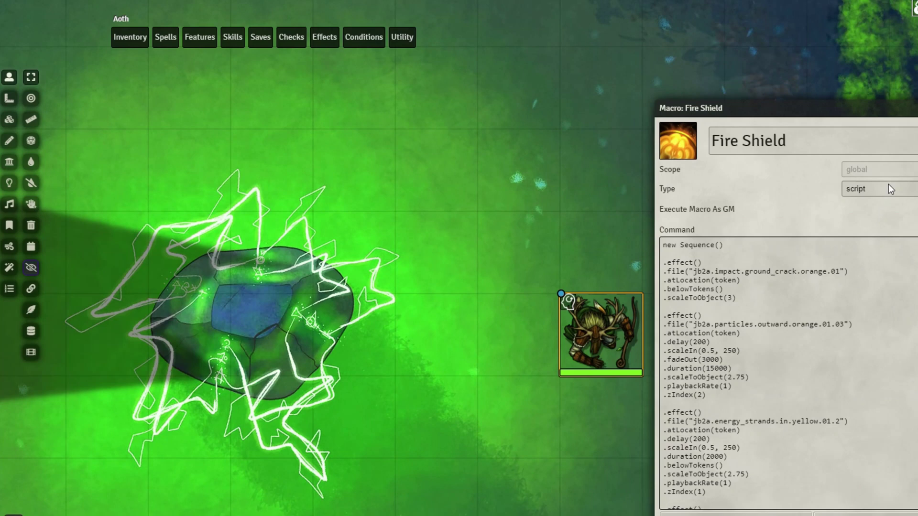
Step: Set the Fire Shield macro's type to script and apply the macro
left_click(888, 186)
left_click(888, 186)
left_click(737, 514)
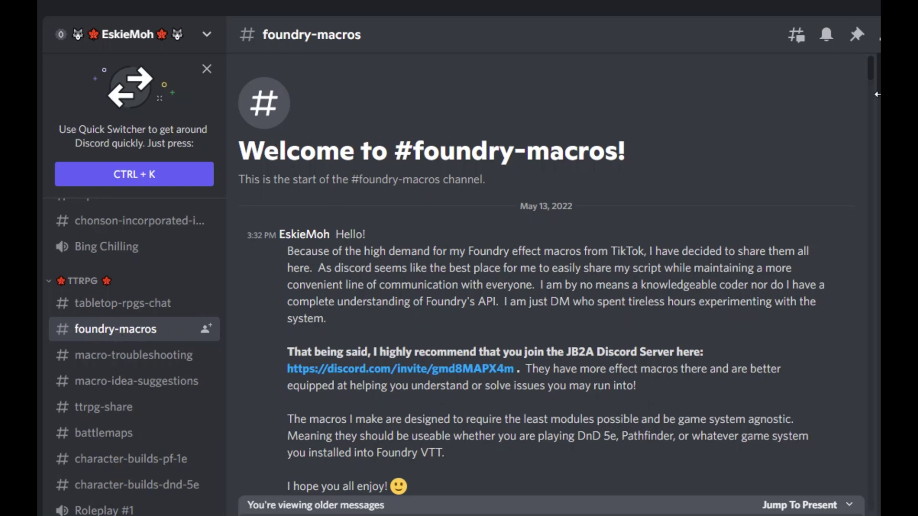
Step: In Discord, jump to the pinned welcome message of the foundry-macros channel and read on down to the LEAP macro
left_click(857, 34)
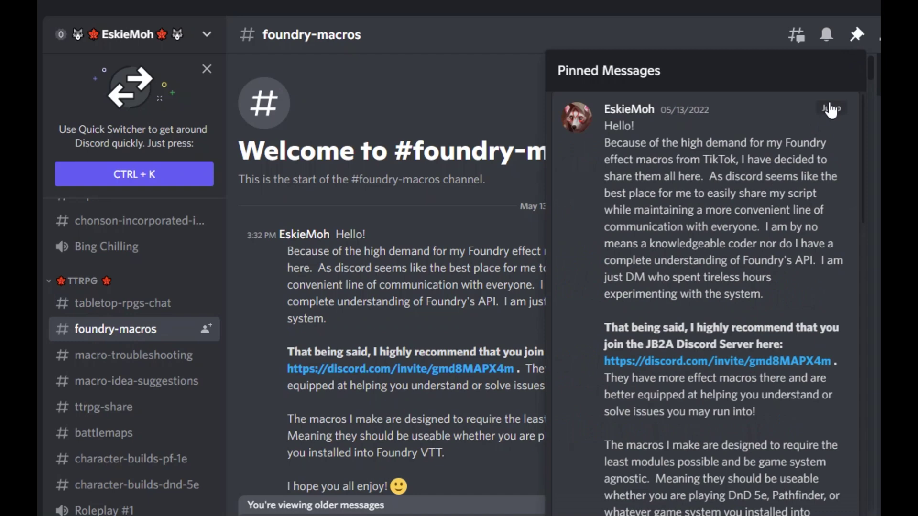
left_click(831, 107)
scroll(642, 254, "down", 9)
scroll(642, 254, "down", 20)
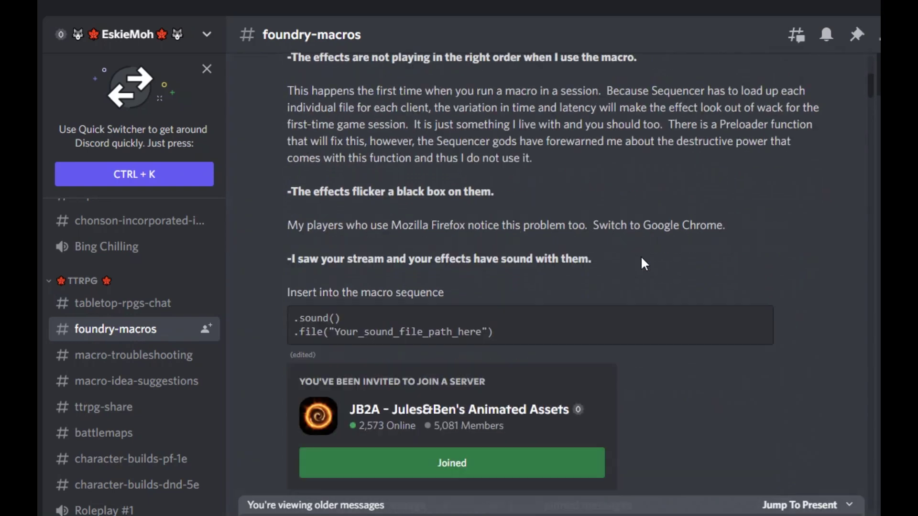
scroll(640, 255, "down", 10)
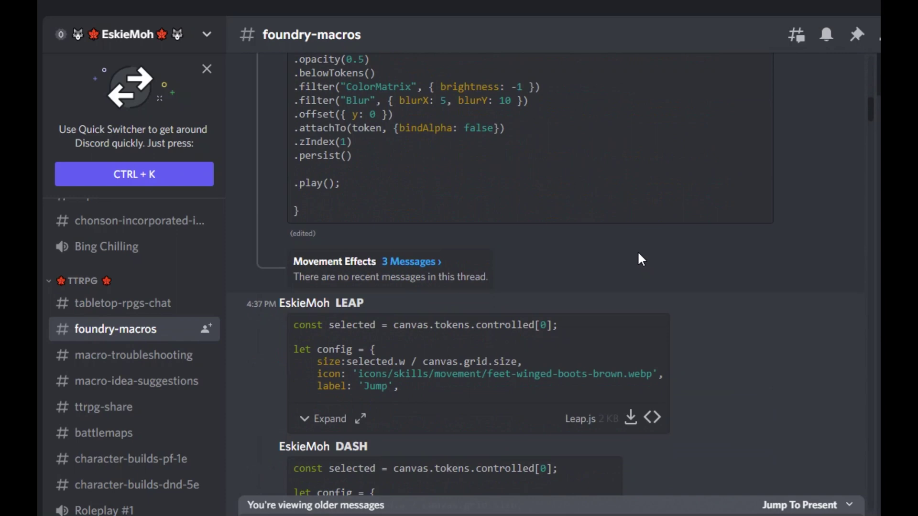
scroll(639, 258, "down", 3)
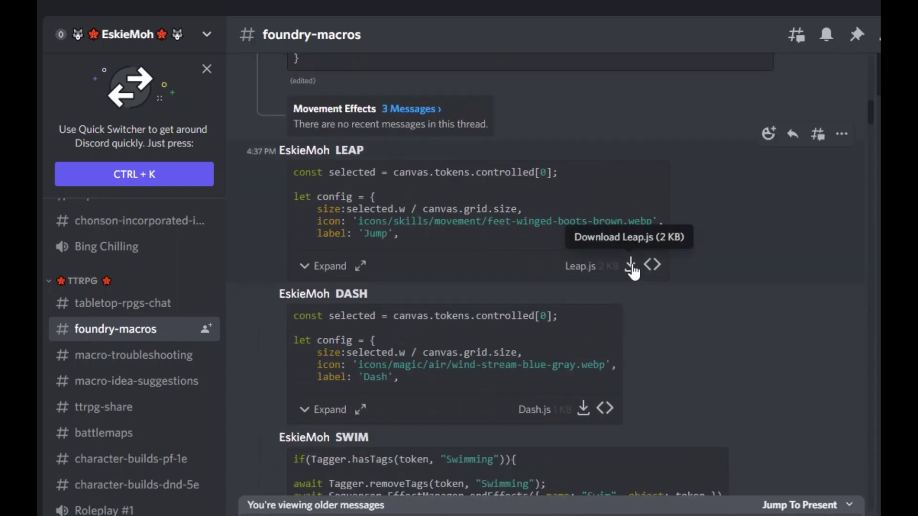
Step: Expand the LEAP macro's code and read through it
left_click(318, 266)
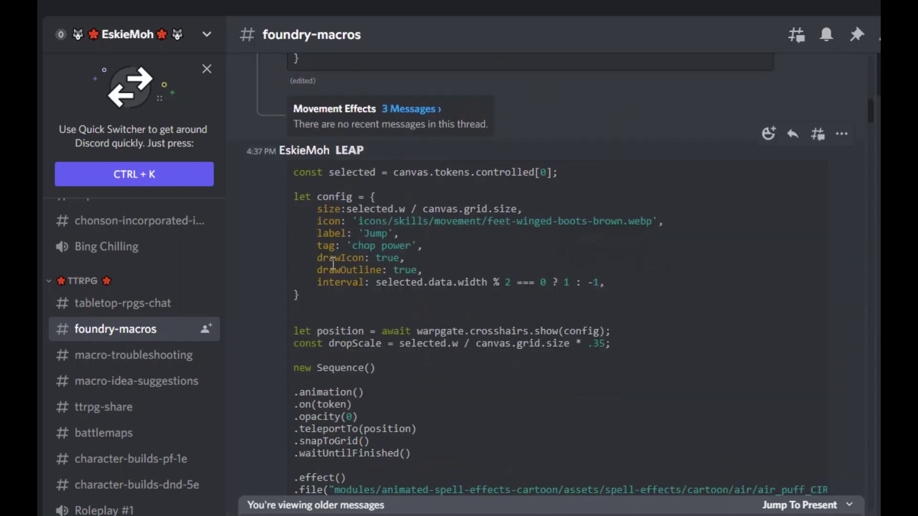
scroll(345, 266, "down", 7)
scroll(344, 262, "down", 6)
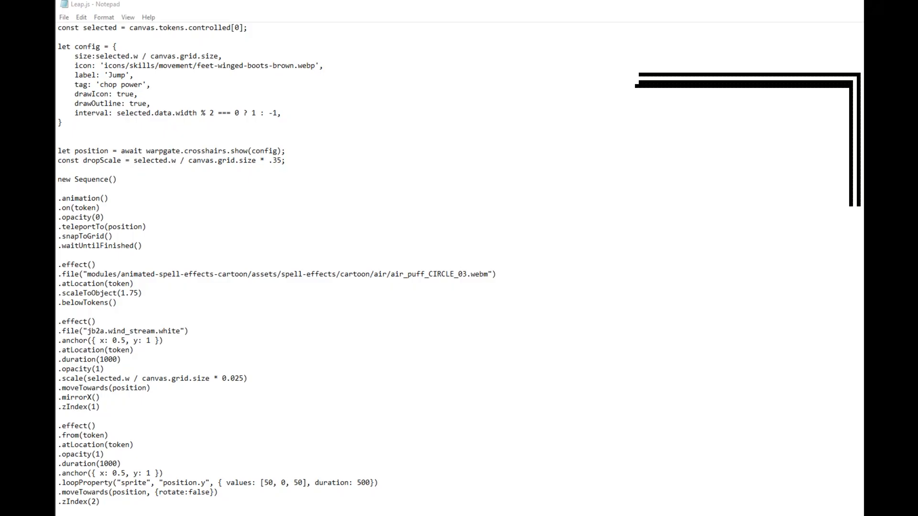
Step: Copy all the code in Leap.js and, back in Foundry VTT, paste it as the command of a new macro in hotbar slot 2
left_click(147, 316)
key("ctrl+a")
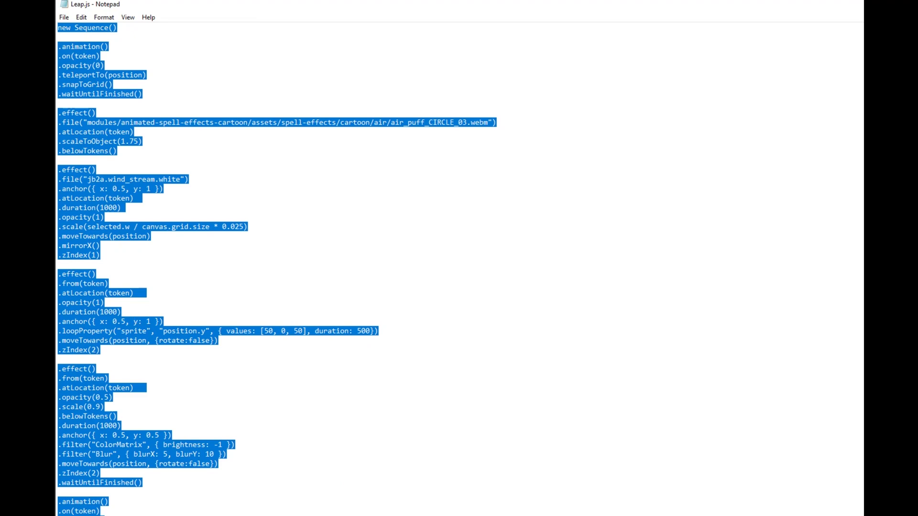
key("alt+Tab")
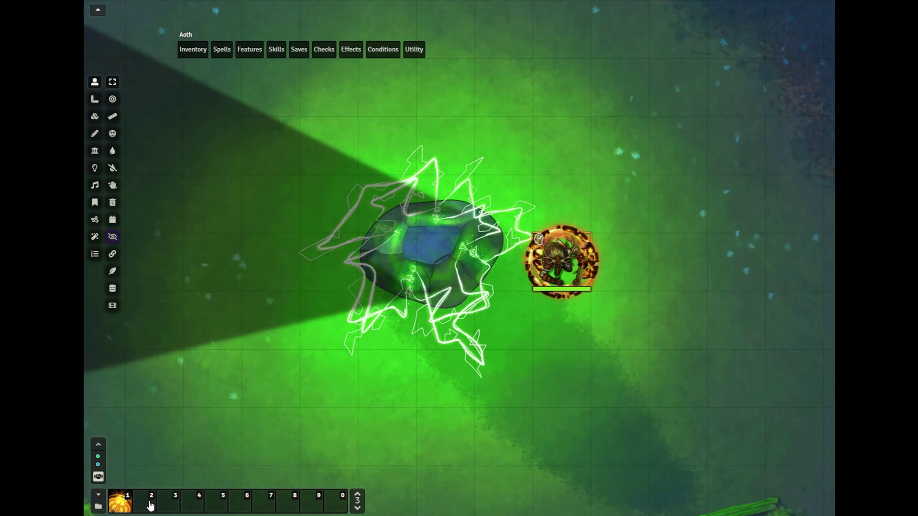
left_click(149, 505)
left_click(465, 305)
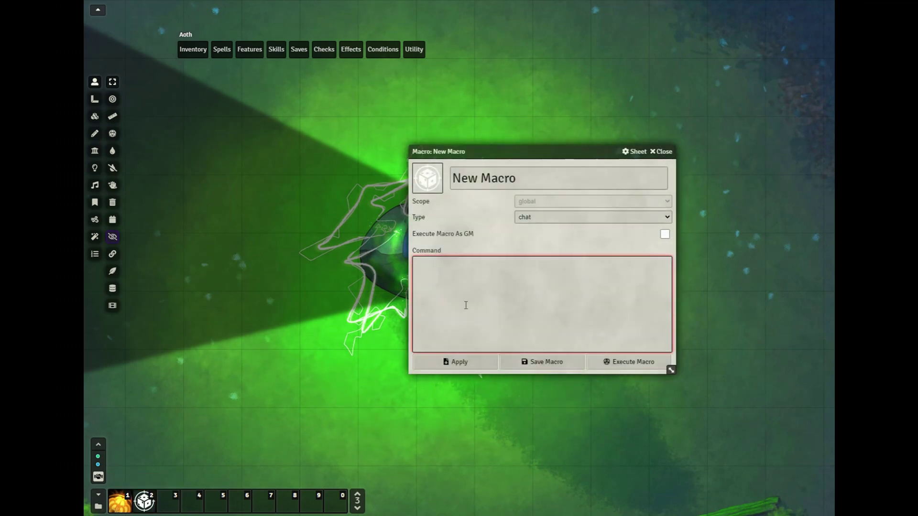
key("ctrl+v")
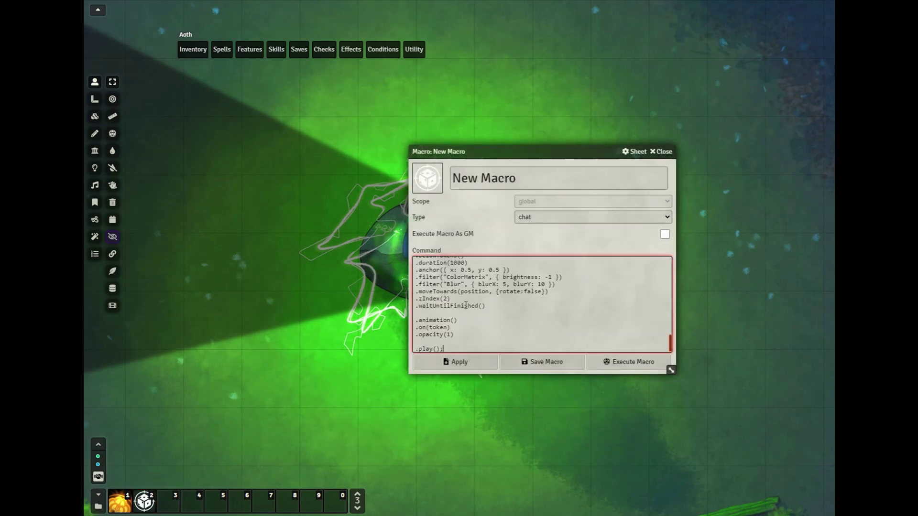
Step: Name the new macro Jump, set its type to script and save it
triple_click(538, 184)
key("BackSpace")
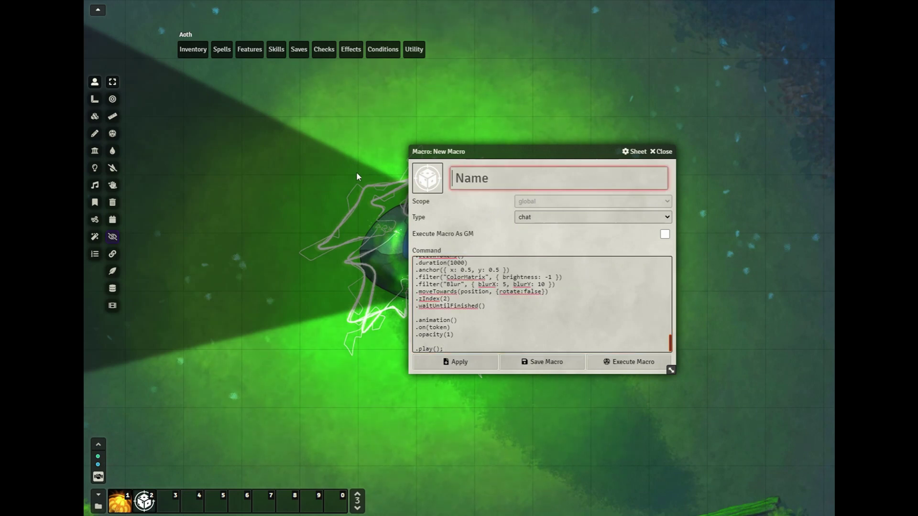
type("Jump")
left_click(522, 218)
left_click(526, 224)
key("Down")
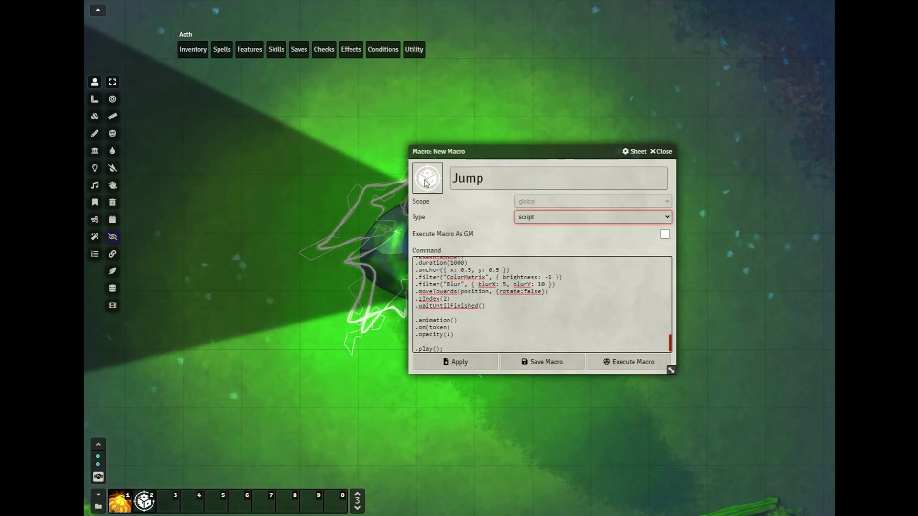
left_click(563, 366)
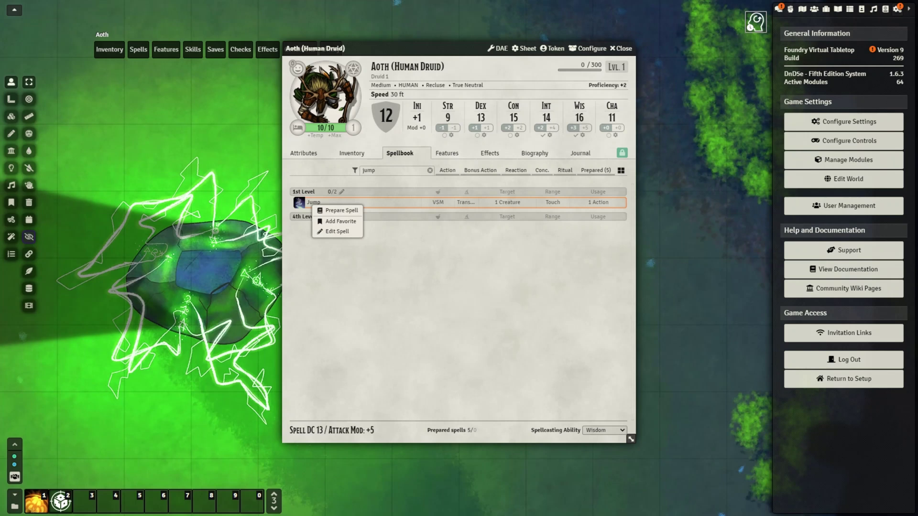
Step: Open the druid's Jump spell for editing, paste the leap code into its item macro and save the macro
left_click(342, 234)
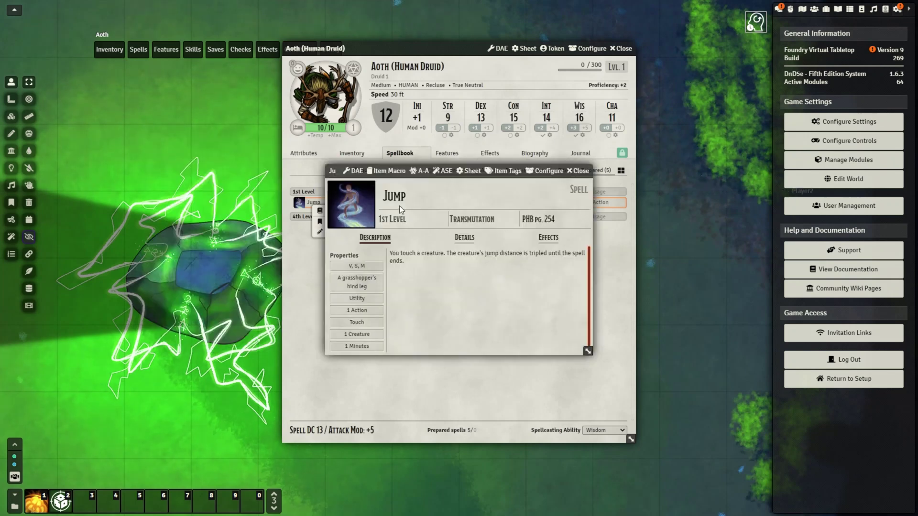
left_click(386, 171)
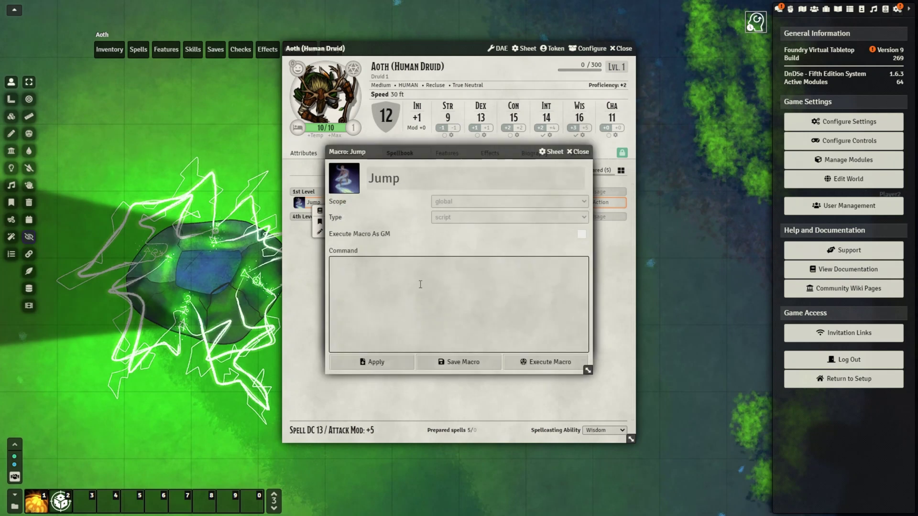
left_click(419, 287)
key("ctrl+v")
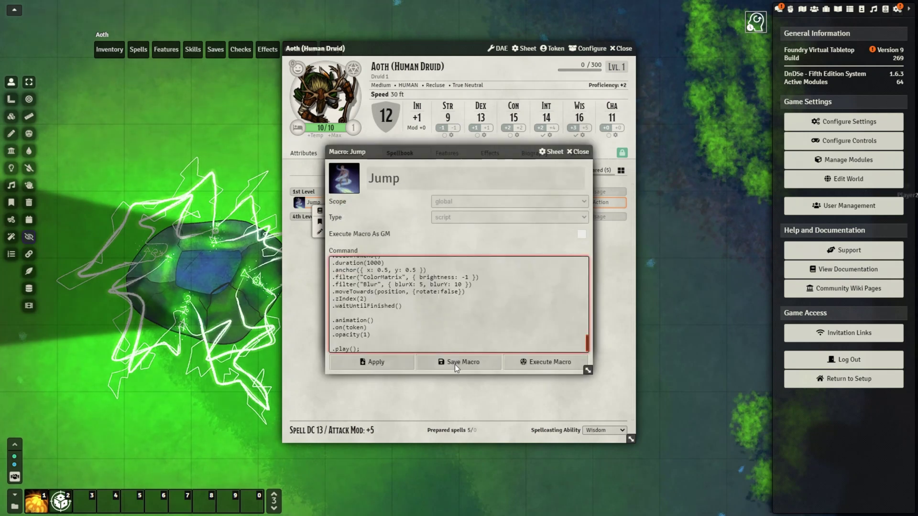
left_click(454, 364)
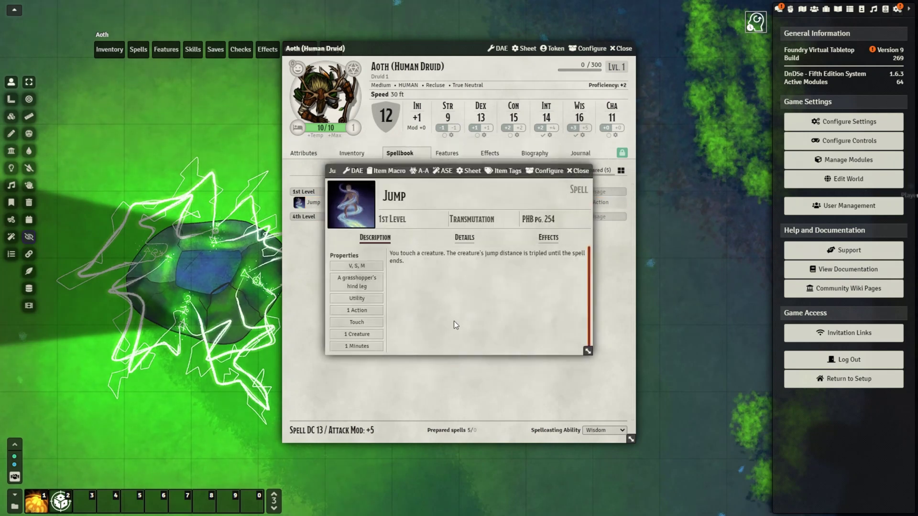
Step: Add an On Use macro named ItemMacro to the Jump spell's details and close the spell
left_click(470, 238)
scroll(372, 483, "down", 1)
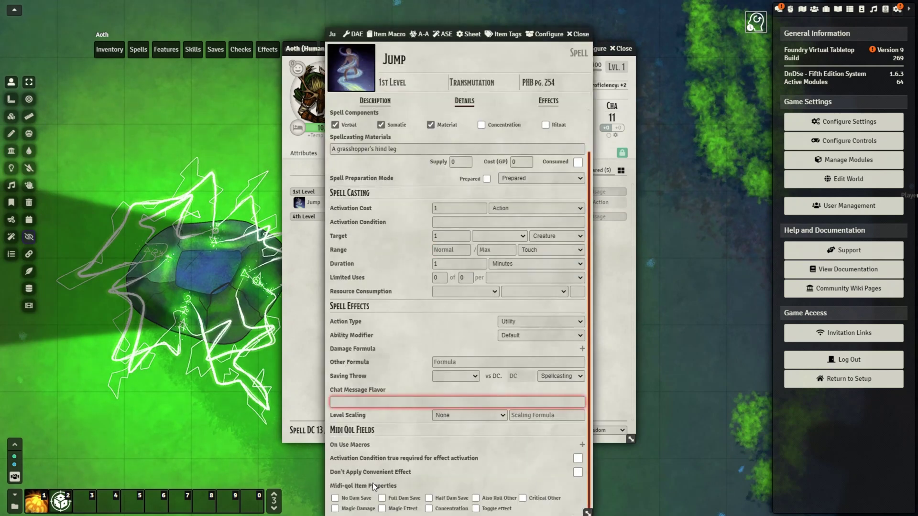
left_click(582, 445)
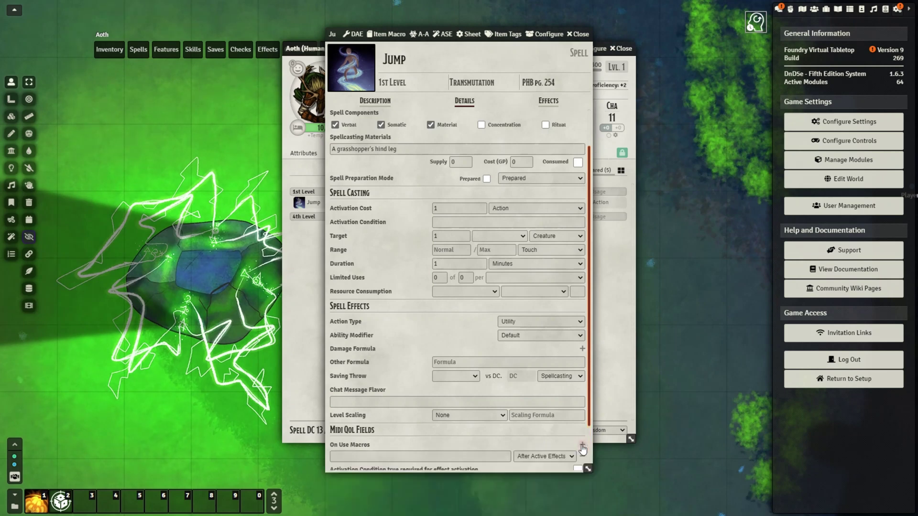
left_click(452, 458)
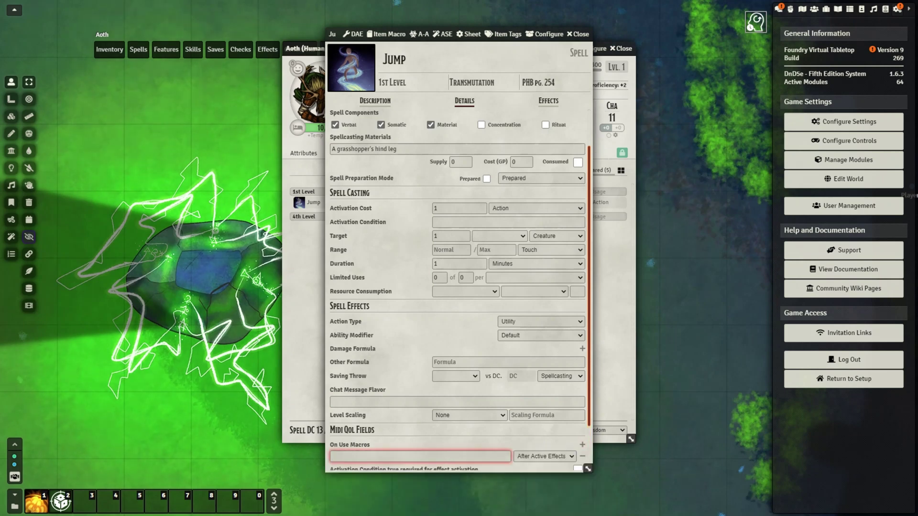
type("ItemMacro")
left_click(580, 34)
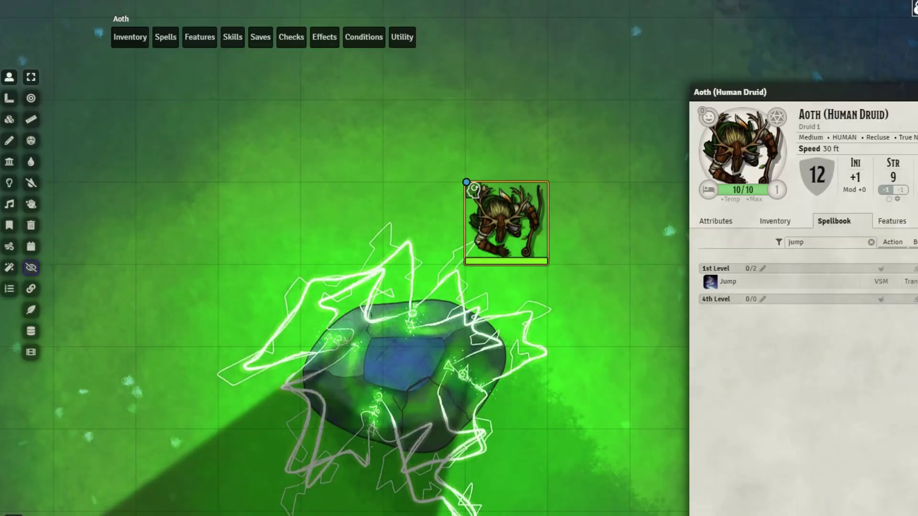
Step: Cast the Jump spell at 1st Level and place its landing spot four squares to the left of the druid token
left_click(712, 283)
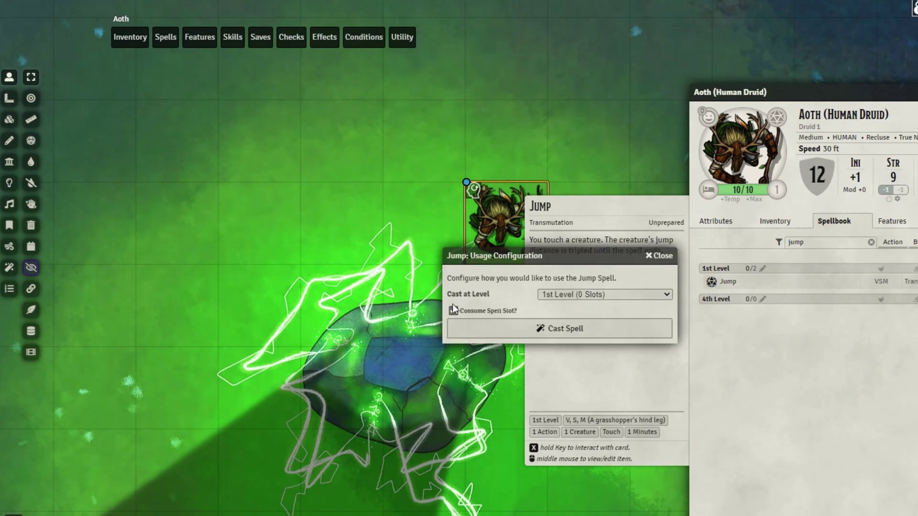
left_click(479, 329)
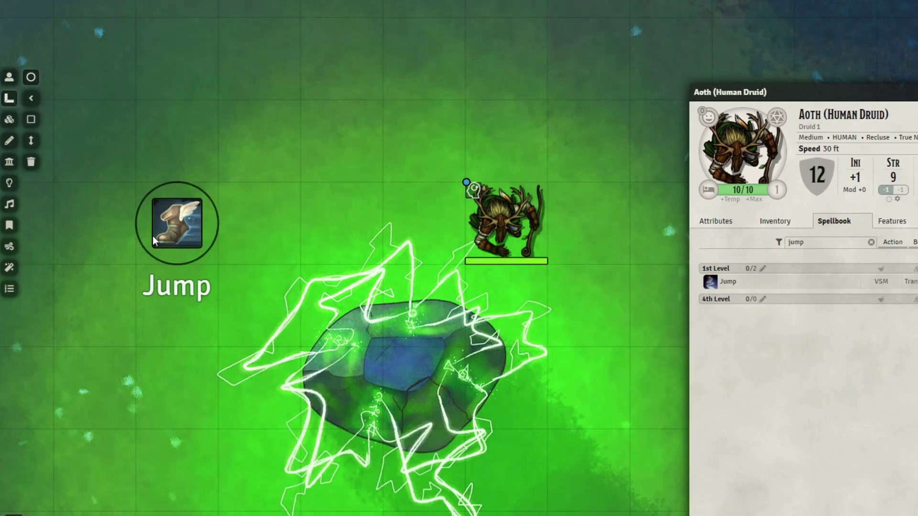
left_click(153, 241)
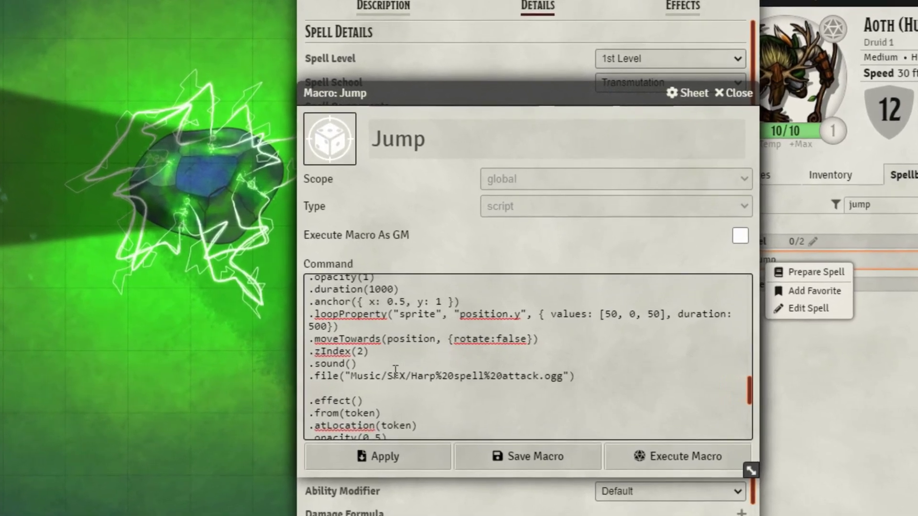
Step: Highlight the sound file path Music/SFX/Harp%20spell%20attack.ogg in the Jump spell's item macro and save the macro
left_click_drag(337, 378, 568, 386)
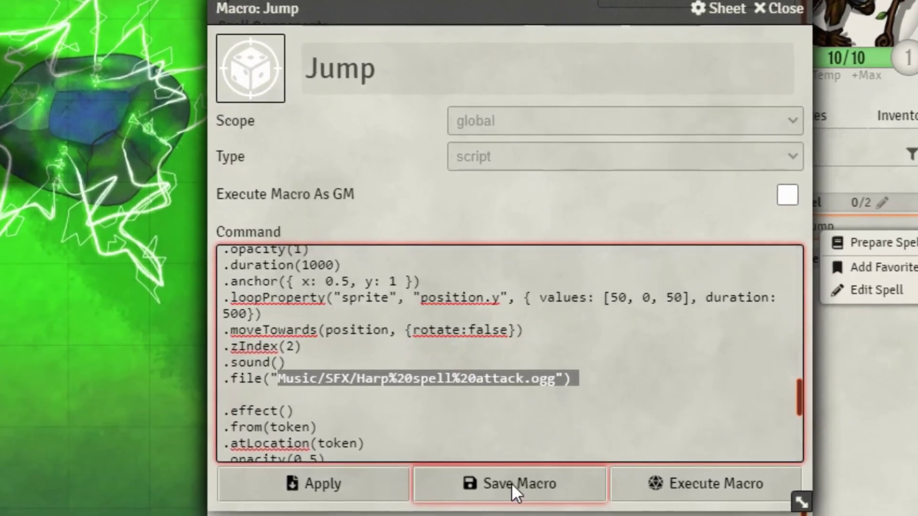
left_click(517, 474)
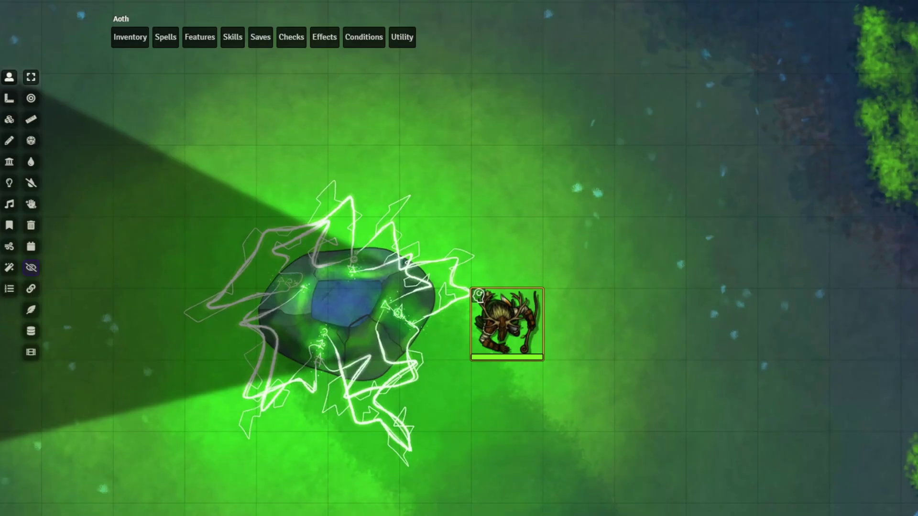